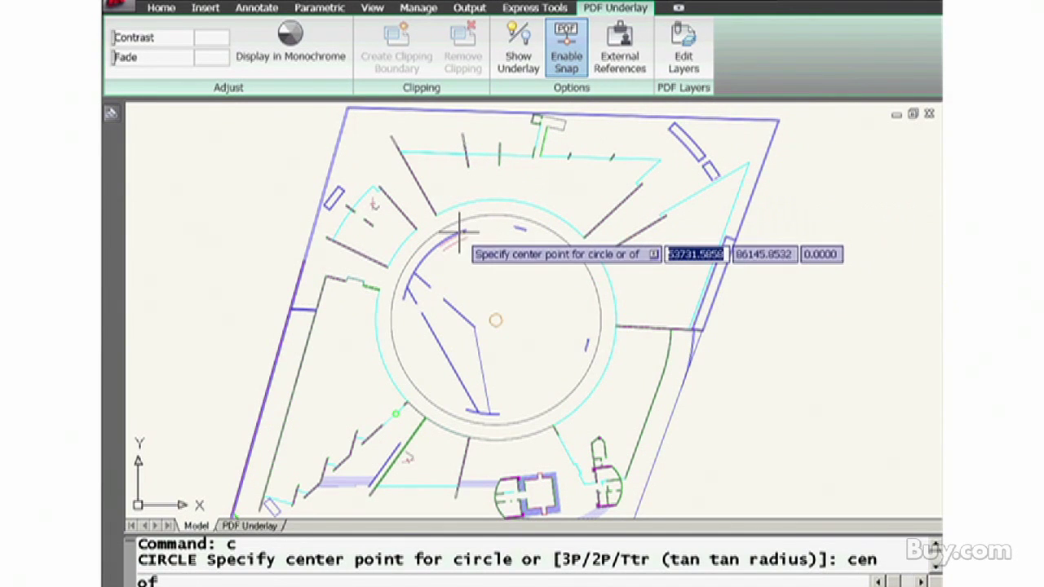
Draw two circles centred on the underlay's round core, then zoom in on the SHOPPING 1ST FLOOR title
left_click(459, 235)
left_click(460, 234)
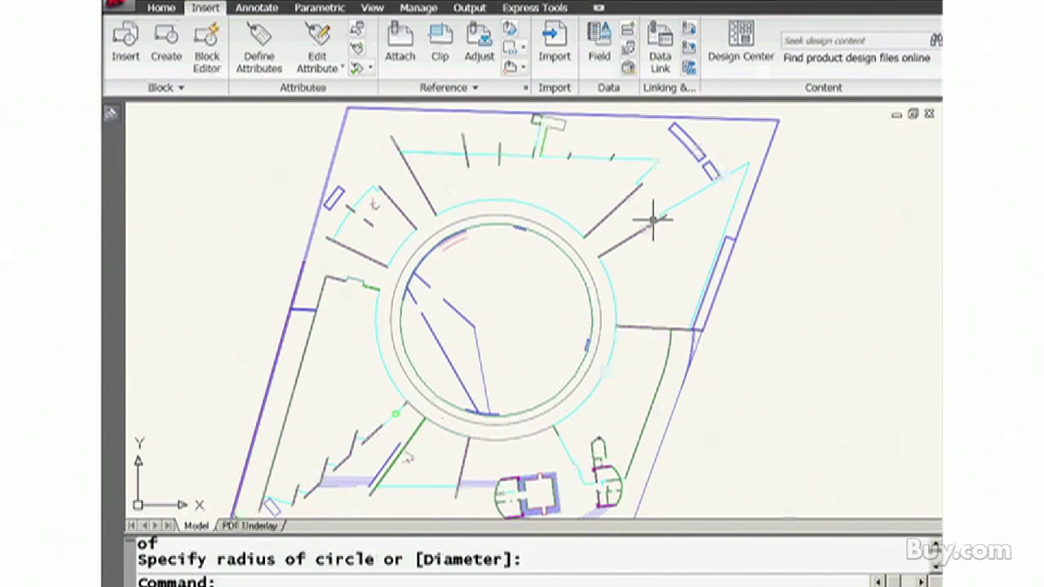
type("c")
key("Return")
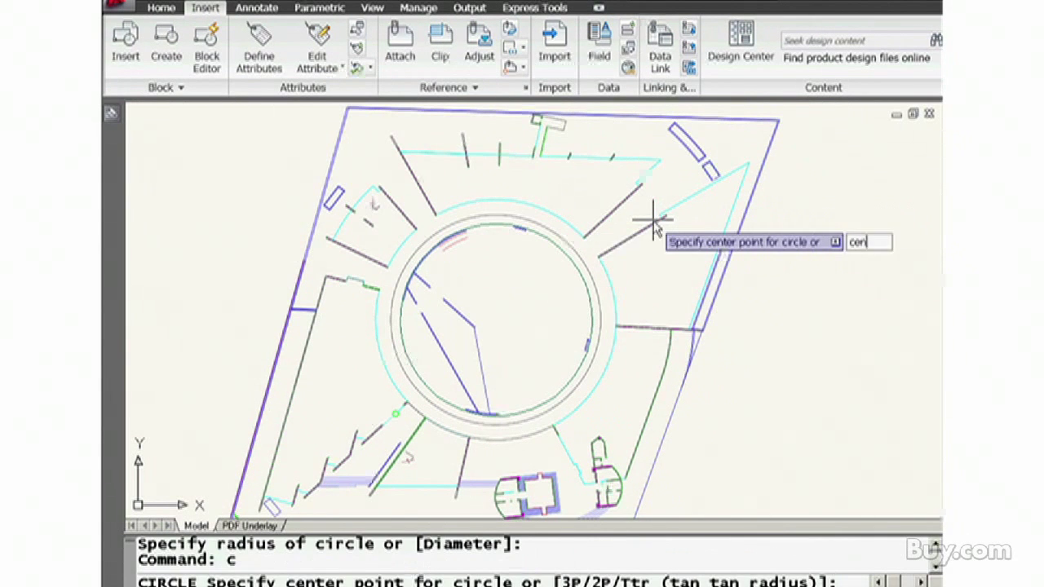
key("Return")
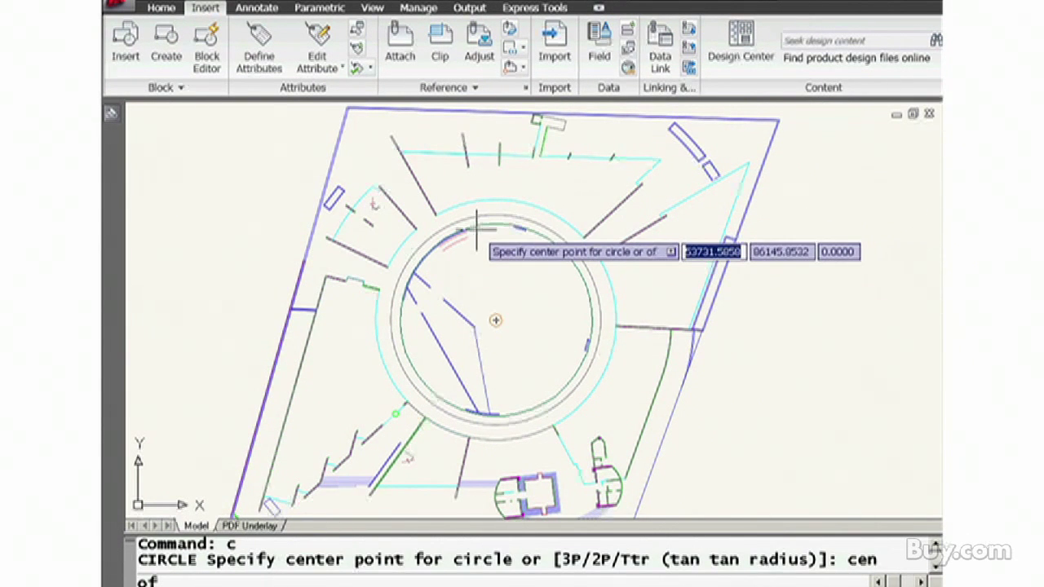
left_click(477, 231)
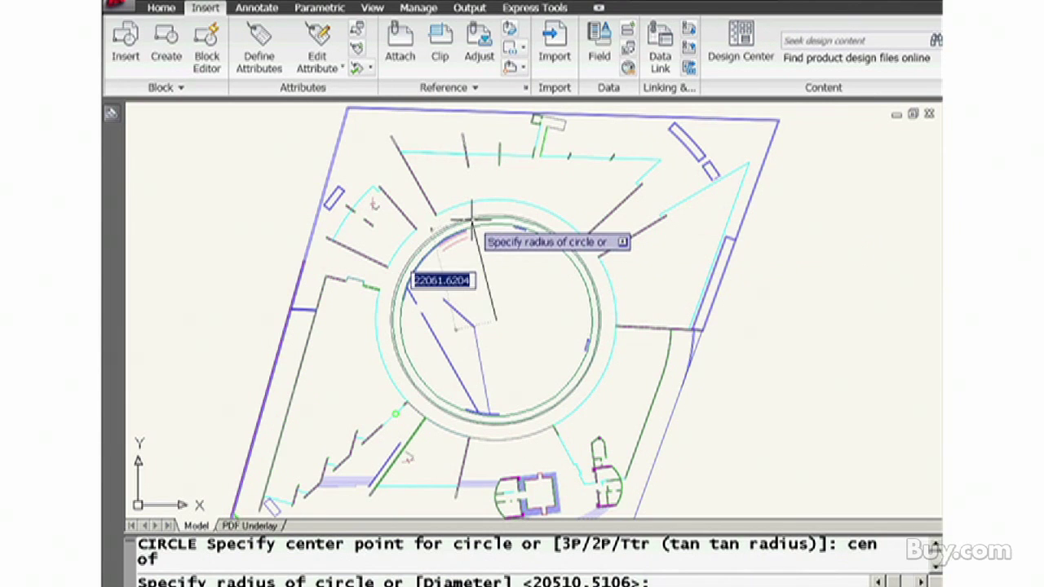
left_click(476, 226)
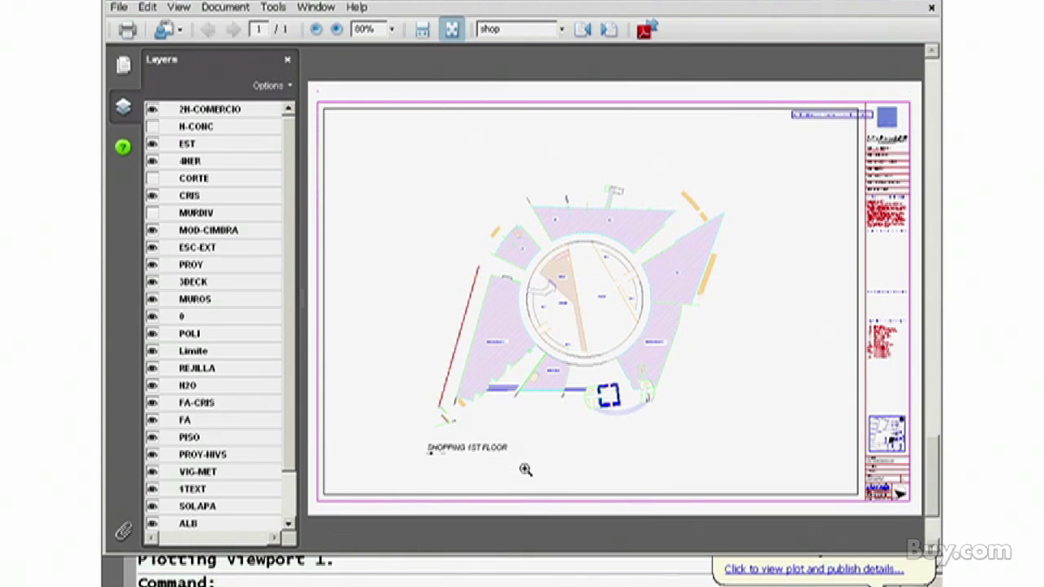
left_click(525, 470)
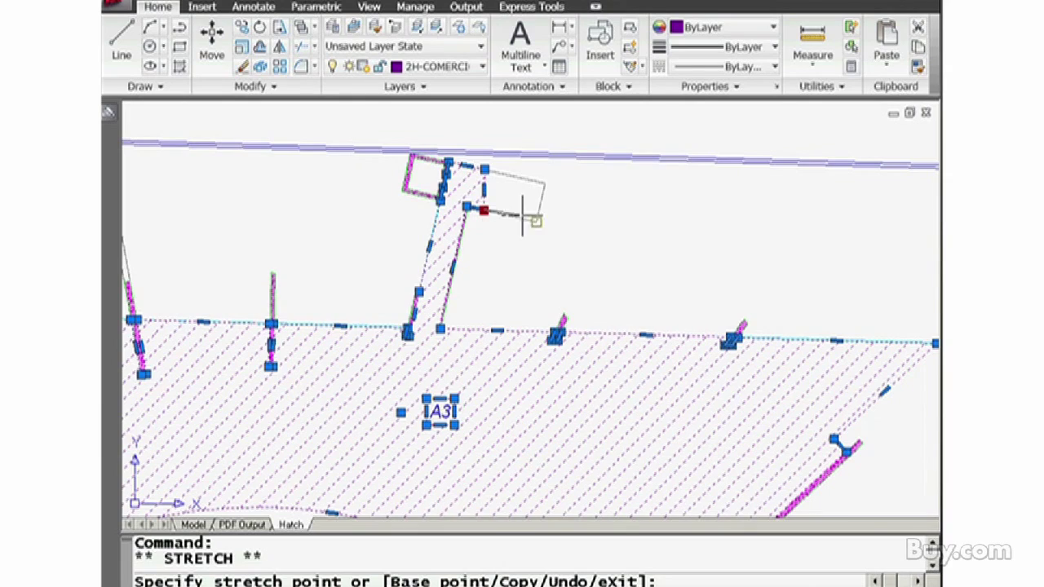
Stretch the A3 hatch boundary corners out to the top wing's outer edge
left_click(535, 221)
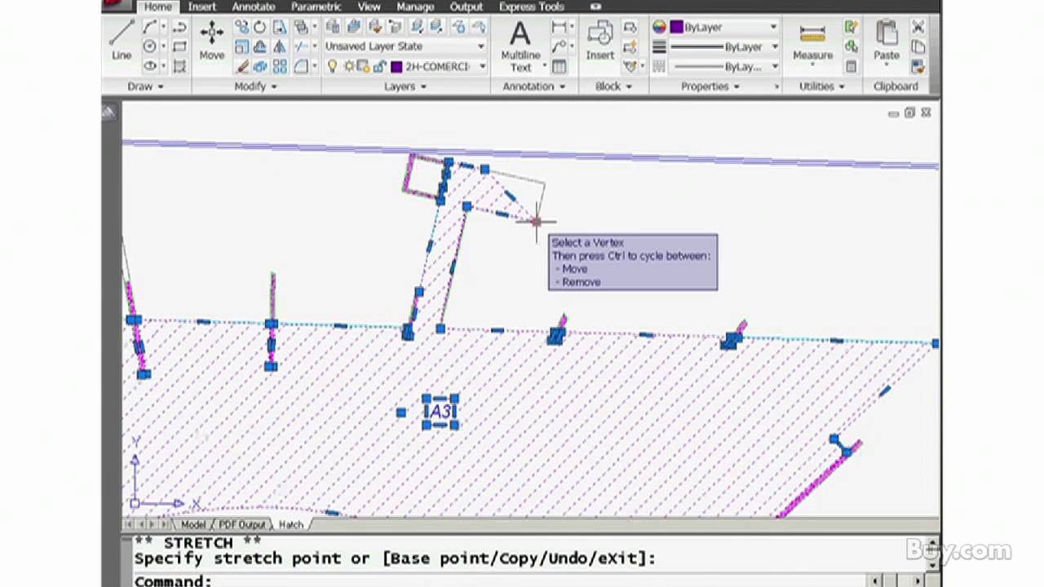
left_click(485, 170)
left_click(535, 183)
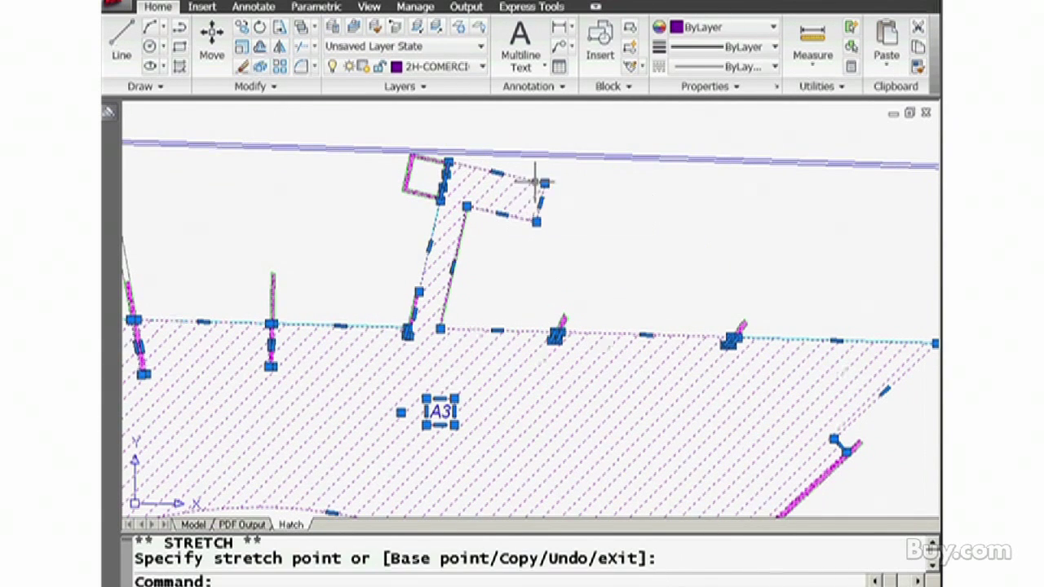
key("Escape")
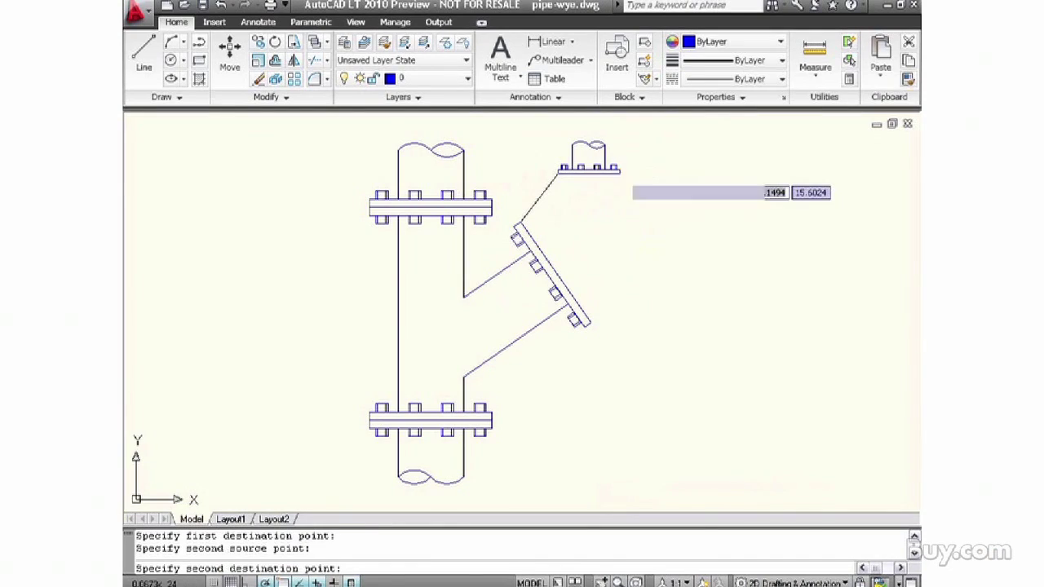
Set the second destination point on the angled branch flange for the pipe alignment
left_click(590, 321)
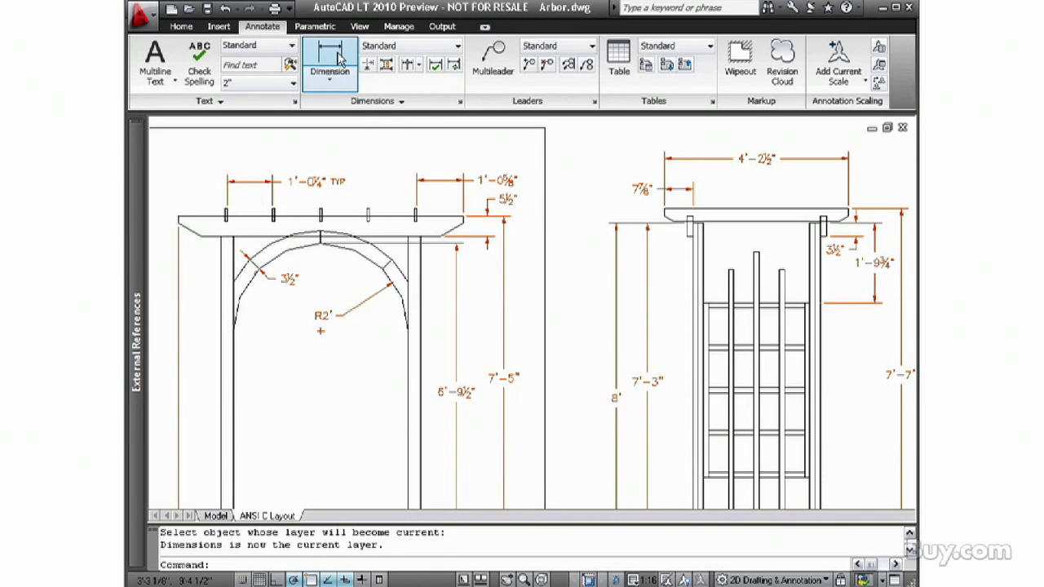
Span the 6'-6" linear dimension from the top beam's left end to its right end
left_click(179, 217)
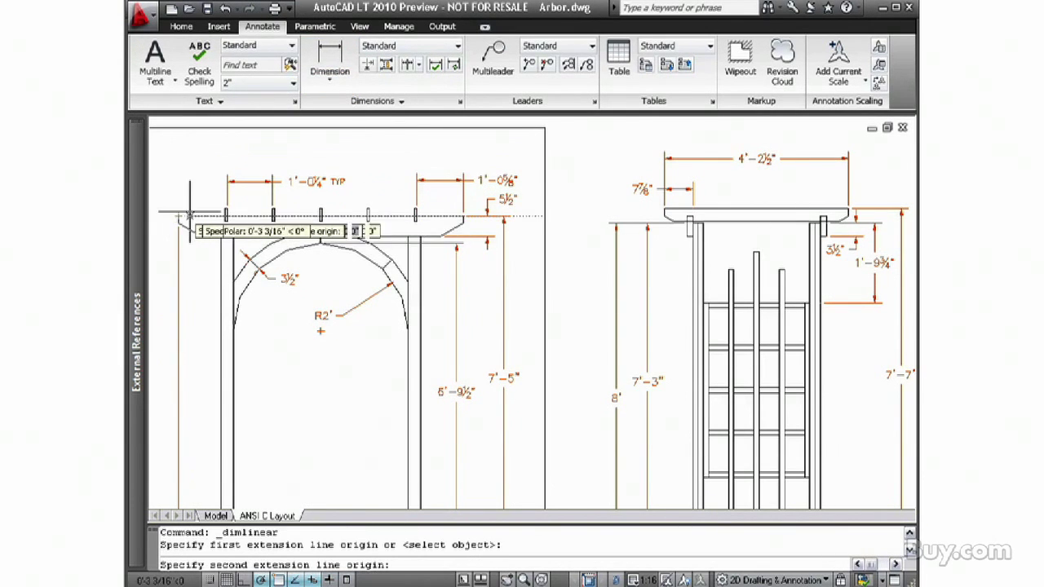
left_click(462, 216)
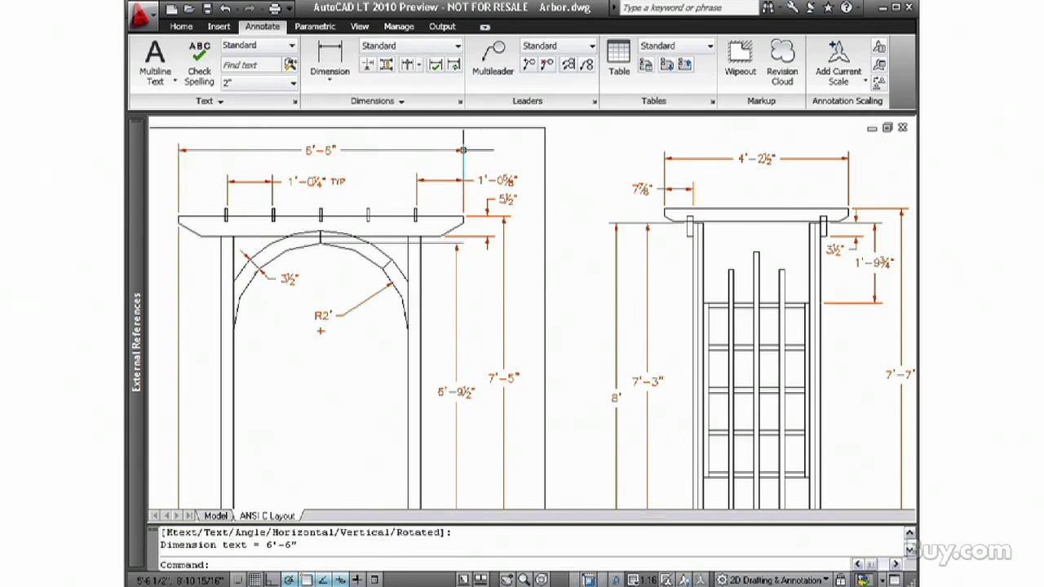